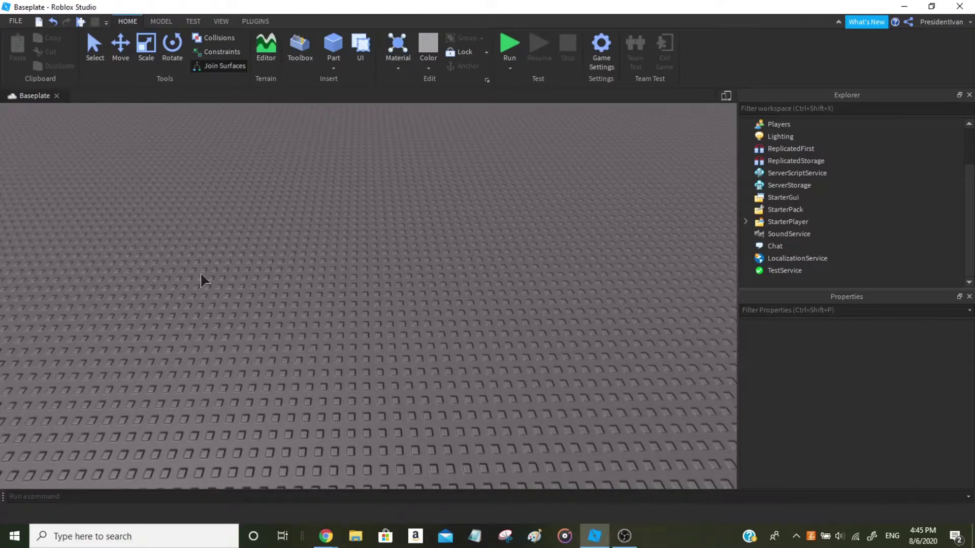
Add a grey block Part to the baseplate and orbit the camera closer to it
{"action": "scroll", "coordinate": [283, 265], "scroll_direction": "up", "scroll_amount": 1}
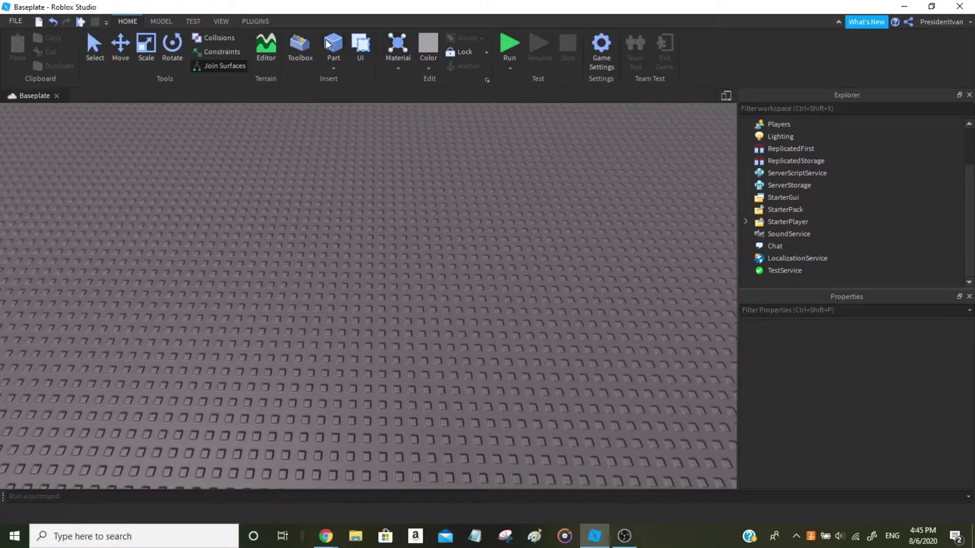
{"action": "left_click", "coordinate": [327, 45]}
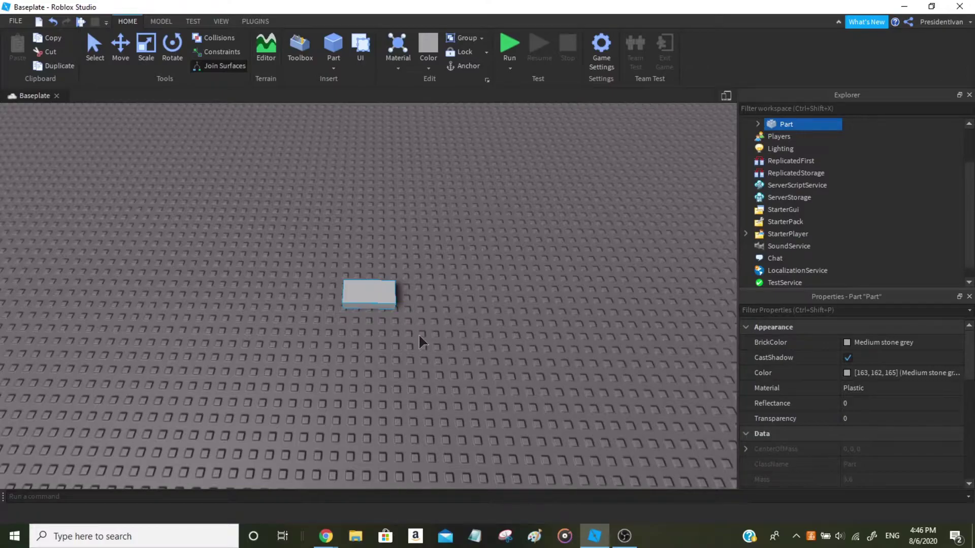
{"action": "right_click_drag", "start_coordinate": [403, 359], "coordinate": [401, 357]}
Open the Select Color dialog for the Part's Color property and move it aside
{"action": "scroll", "coordinate": [401, 356], "scroll_direction": "up", "scroll_amount": 3}
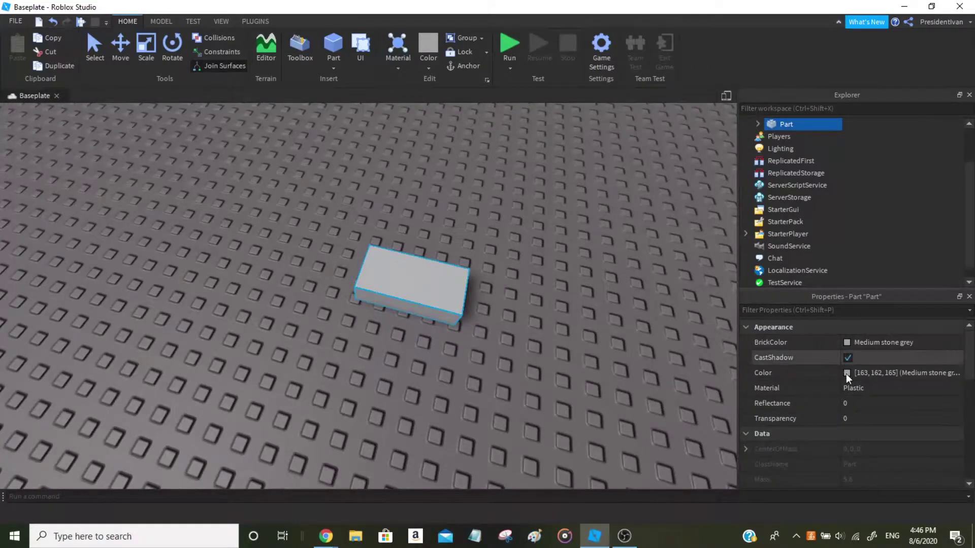
{"action": "left_click", "coordinate": [833, 375]}
{"action": "left_click_drag", "start_coordinate": [542, 144], "coordinate": [224, 109]}
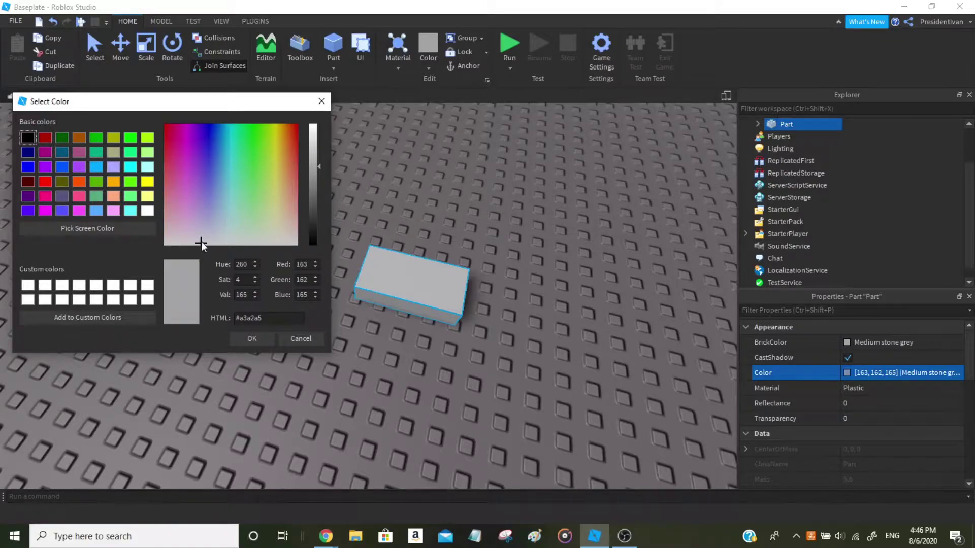
Preview a red colour on the Part, then close the Select Color dialog
{"action": "left_click_drag", "start_coordinate": [239, 186], "coordinate": [151, 126]}
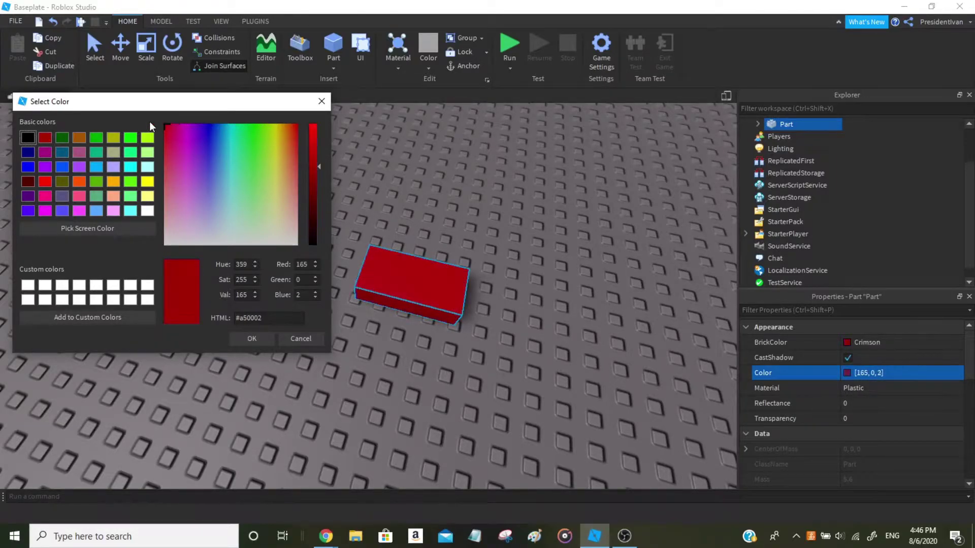
{"action": "left_click", "coordinate": [323, 104]}
Delete the grey block Part, leaving the baseplate empty
{"action": "right_click_drag", "start_coordinate": [355, 186], "coordinate": [355, 186]}
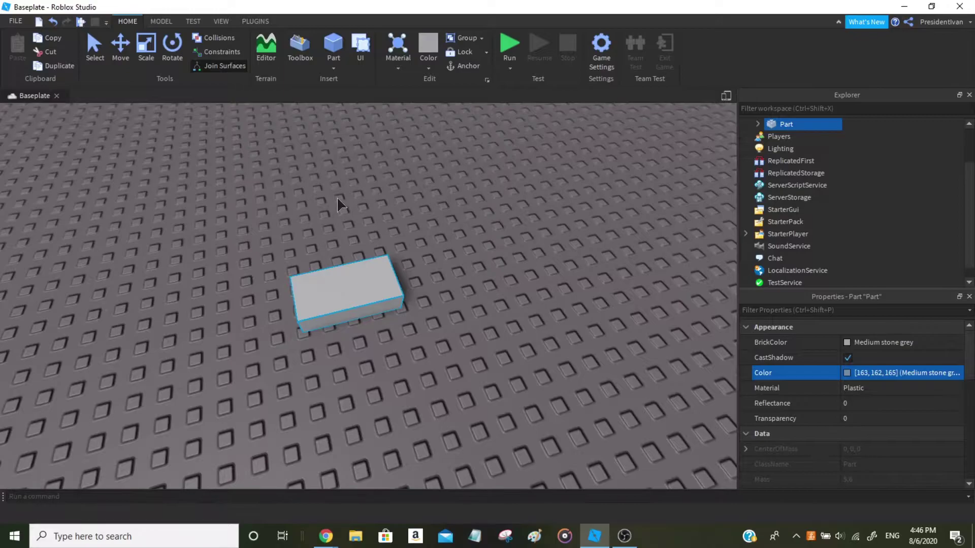
{"action": "right_click_drag", "start_coordinate": [338, 199], "coordinate": [338, 199]}
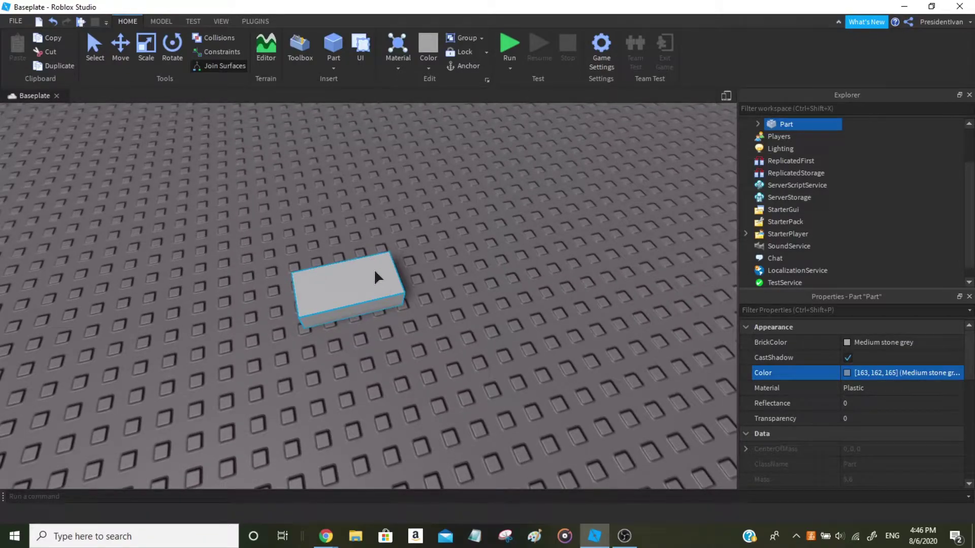
{"action": "scroll", "coordinate": [321, 206], "scroll_direction": "down", "scroll_amount": 5}
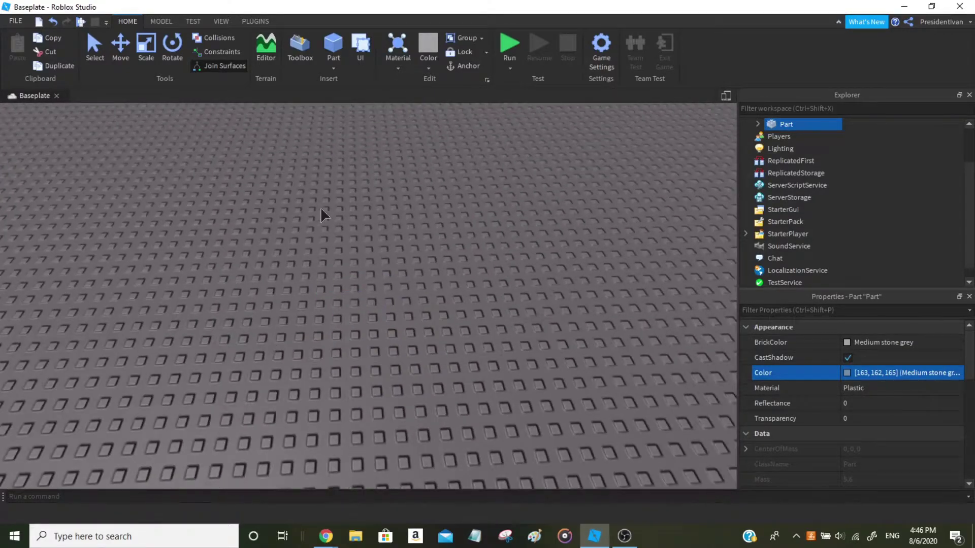
{"action": "key", "text": "Delete"}
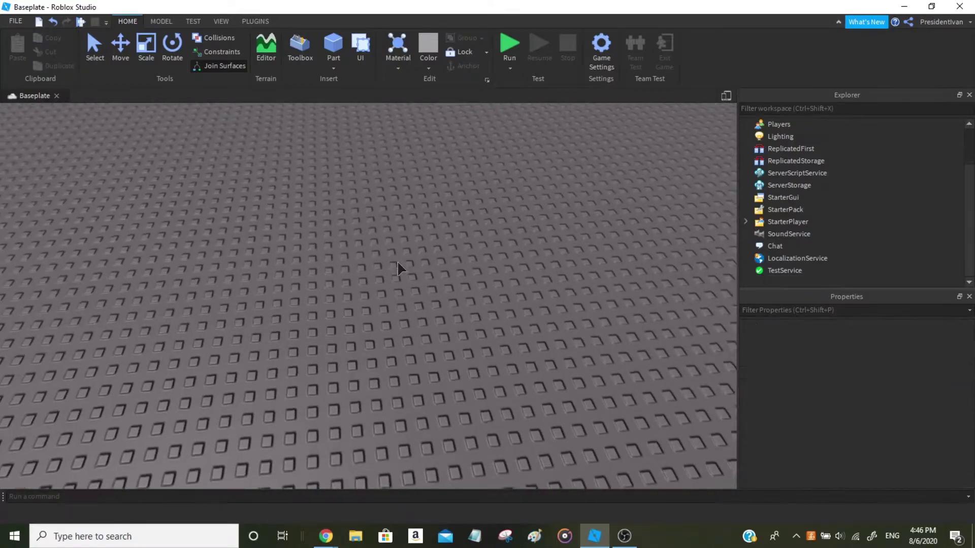
{"action": "right_click_drag", "start_coordinate": [397, 264], "coordinate": [397, 263]}
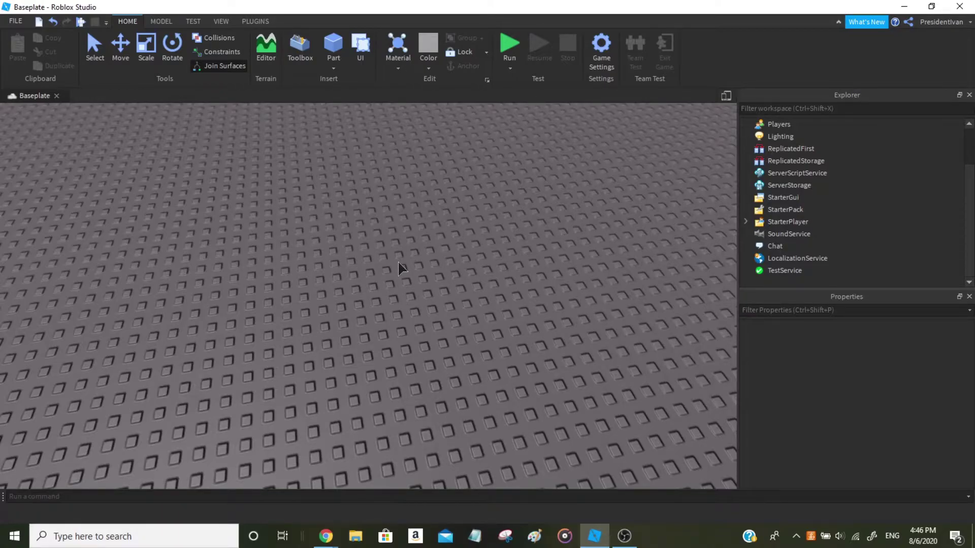
Select StarterGui in the Explorer and insert a ScreenGui into it from the UI tab
{"action": "mouse_move", "coordinate": [785, 198]}
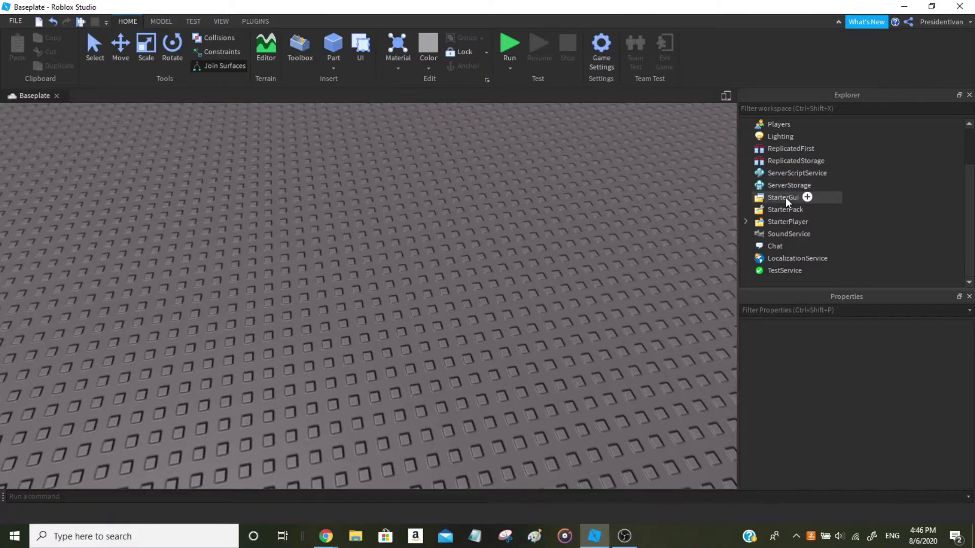
{"action": "left_click", "coordinate": [785, 197]}
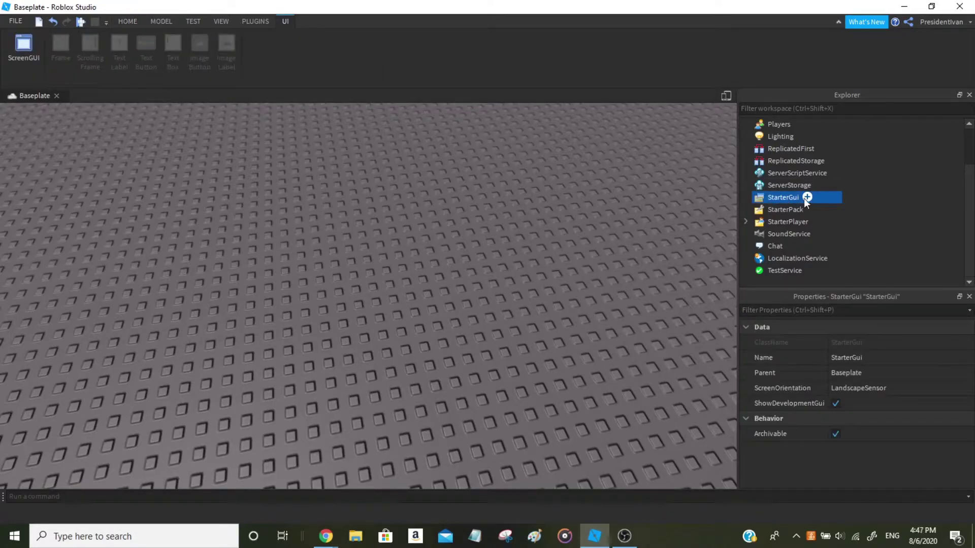
{"action": "left_click", "coordinate": [805, 198]}
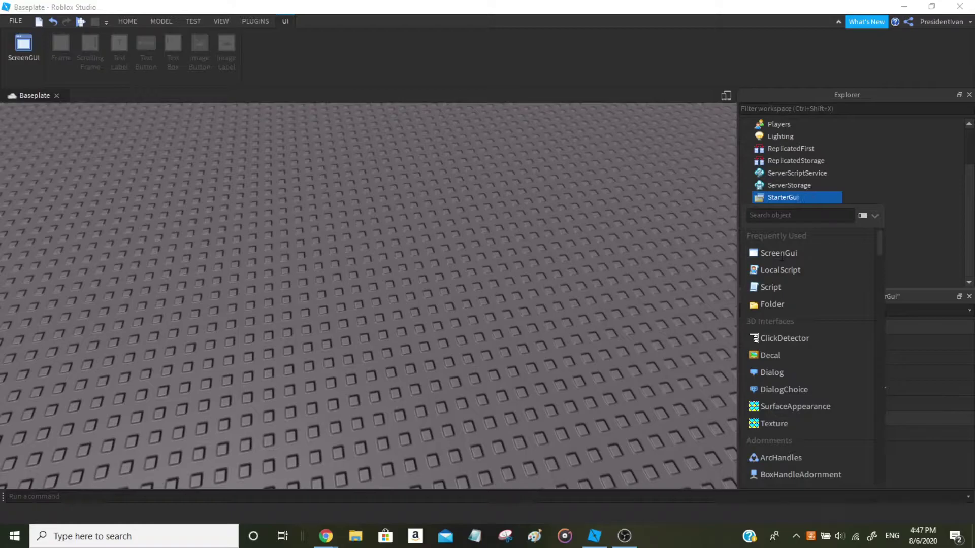
{"action": "key", "text": "Escape"}
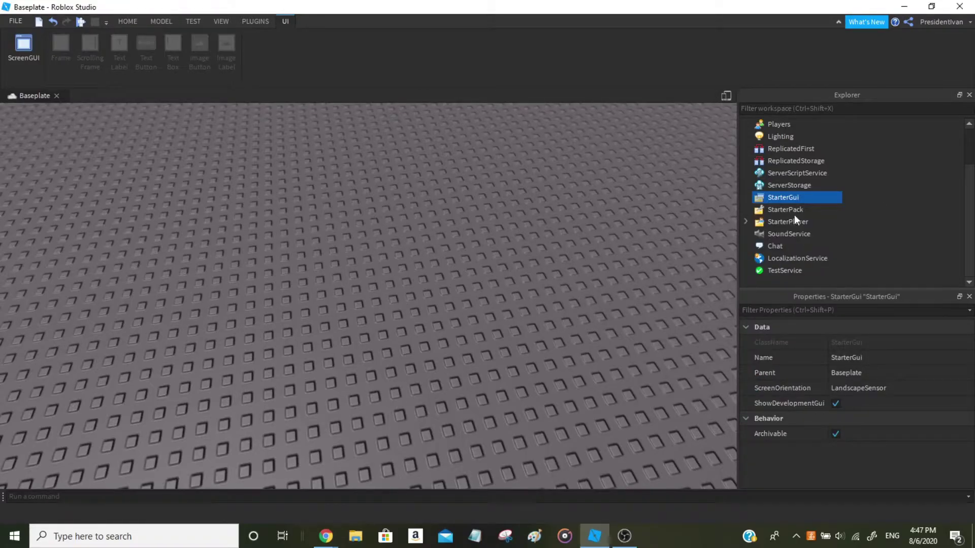
{"action": "left_click", "coordinate": [127, 21]}
Insert a 200 x 50 TextLabel into the ScreenGui and drag it to the top centre
{"action": "mouse_move", "coordinate": [819, 211]}
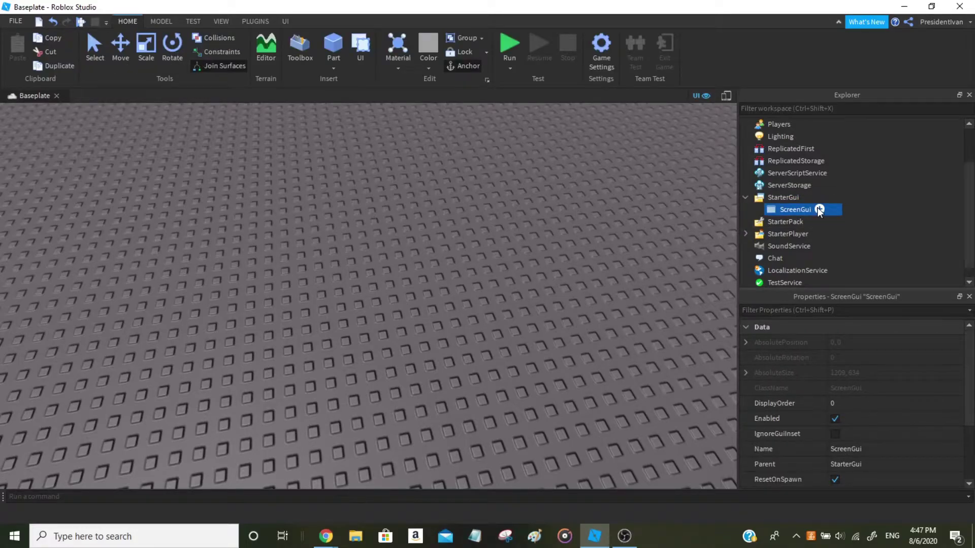
{"action": "left_click", "coordinate": [819, 210]}
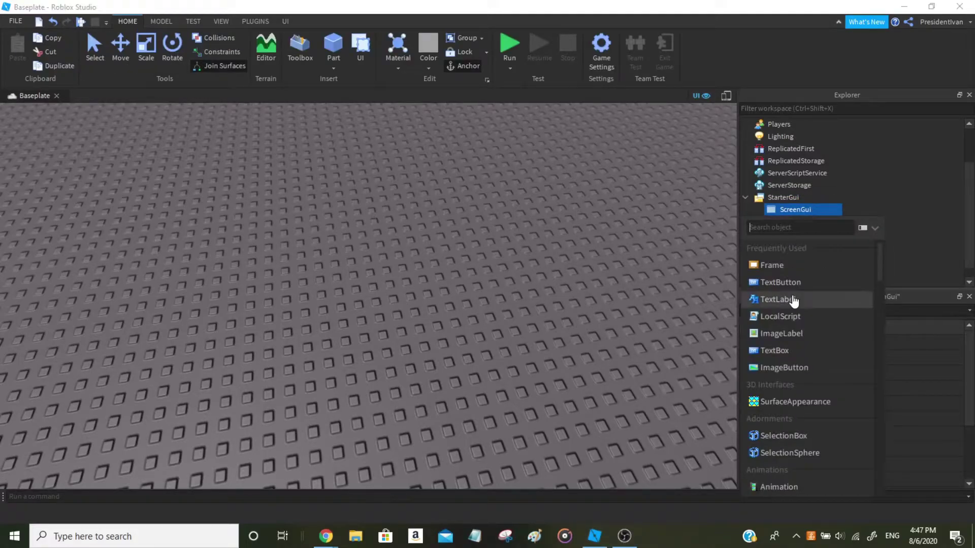
{"action": "left_click", "coordinate": [793, 300]}
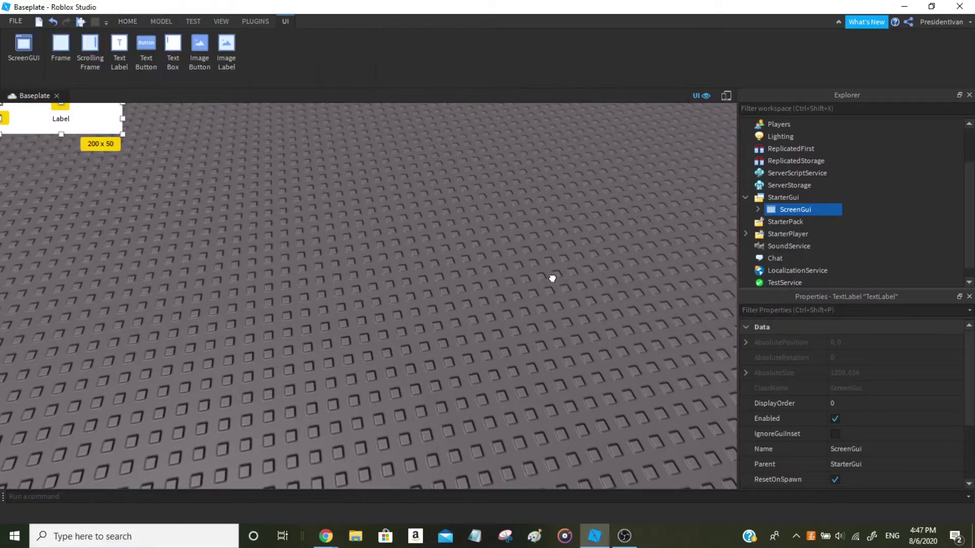
{"action": "left_click_drag", "start_coordinate": [87, 124], "coordinate": [376, 120]}
{"action": "mouse_move", "coordinate": [825, 226]}
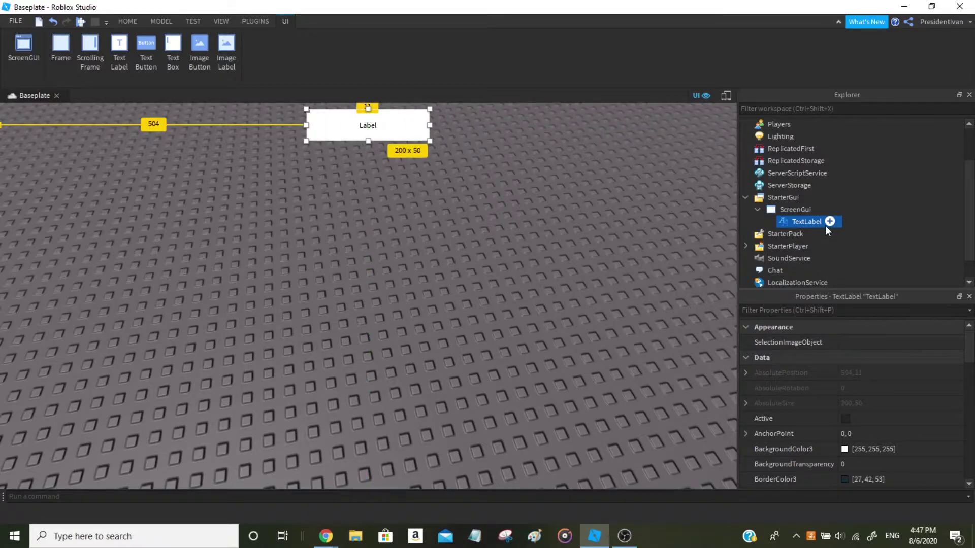
Set the TextLabel's BackgroundTransparency to 1
{"action": "left_click", "coordinate": [874, 450]}
{"action": "left_click", "coordinate": [879, 463]}
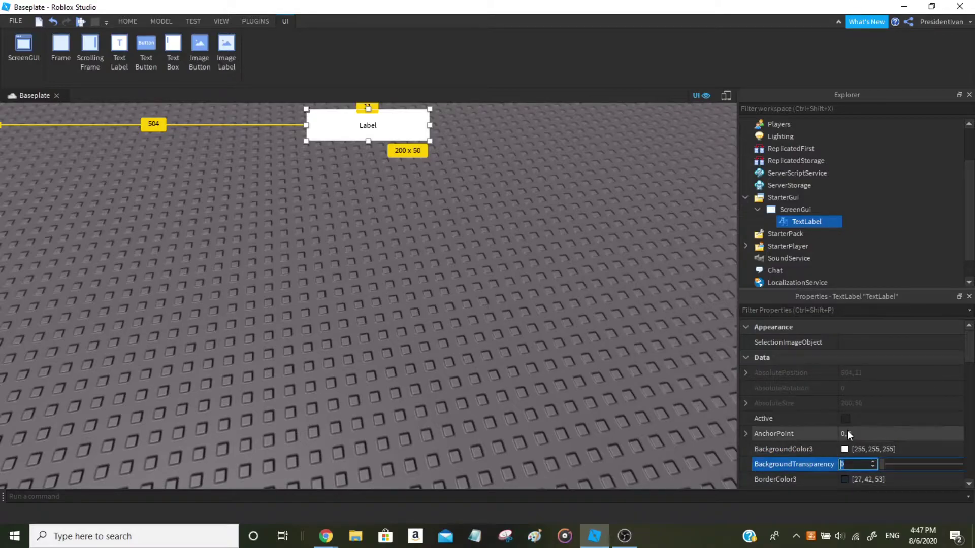
{"action": "type", "text": "1"}
{"action": "key", "text": "Return"}
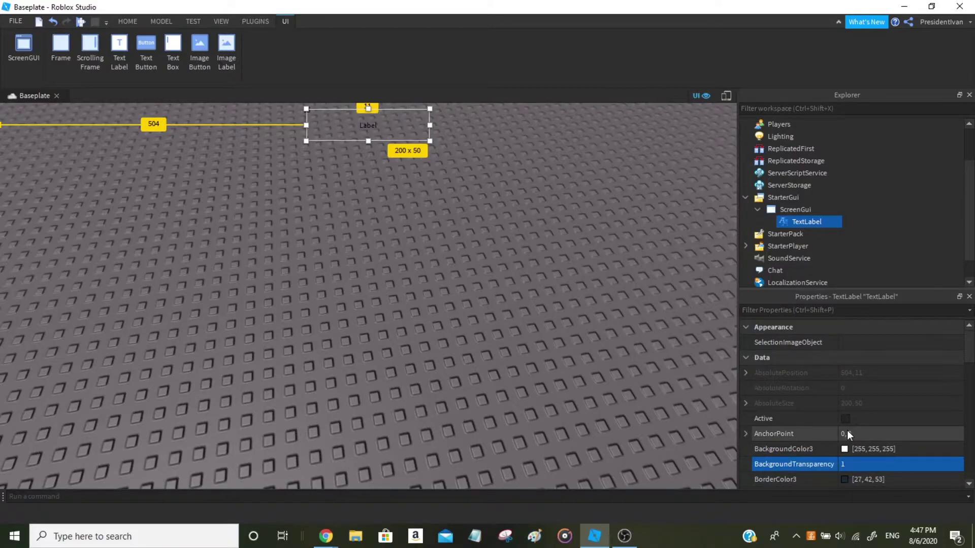
Enable TextScaled on the TextLabel so the Label text fills its box
{"action": "scroll", "coordinate": [847, 431], "scroll_direction": "down", "scroll_amount": 2}
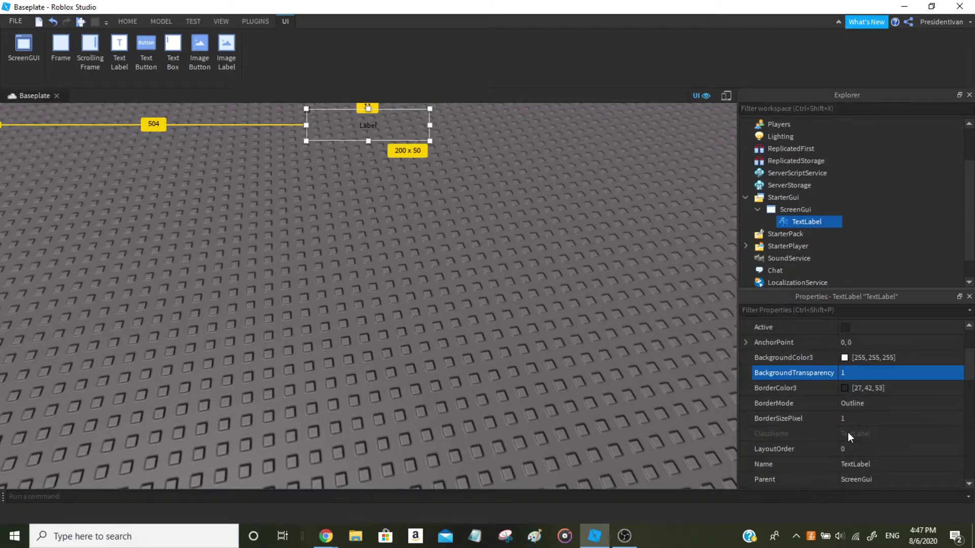
{"action": "scroll", "coordinate": [848, 434], "scroll_direction": "down", "scroll_amount": 3}
{"action": "scroll", "coordinate": [847, 432], "scroll_direction": "down", "scroll_amount": 3}
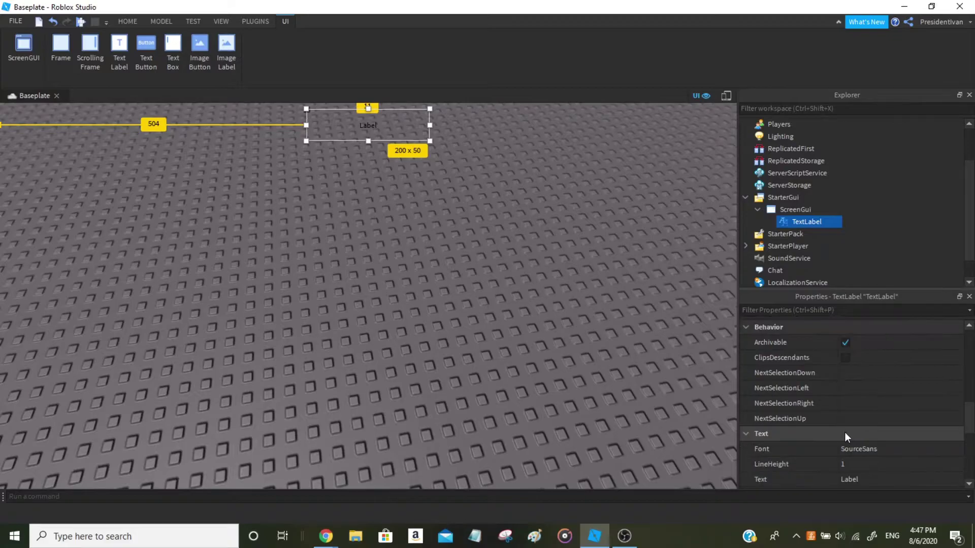
{"action": "scroll", "coordinate": [843, 434], "scroll_direction": "down", "scroll_amount": 1}
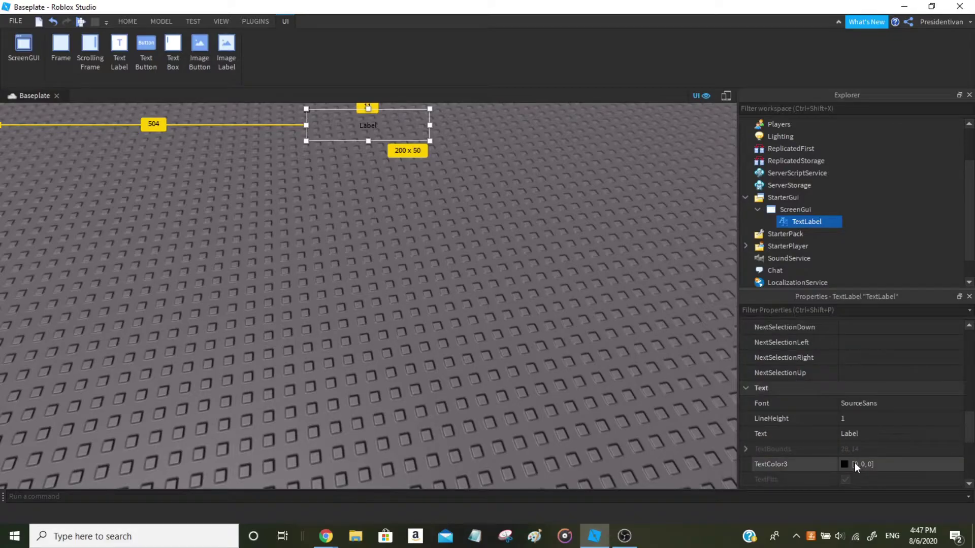
{"action": "scroll", "coordinate": [847, 465], "scroll_direction": "down", "scroll_amount": 1}
{"action": "left_click", "coordinate": [846, 450]}
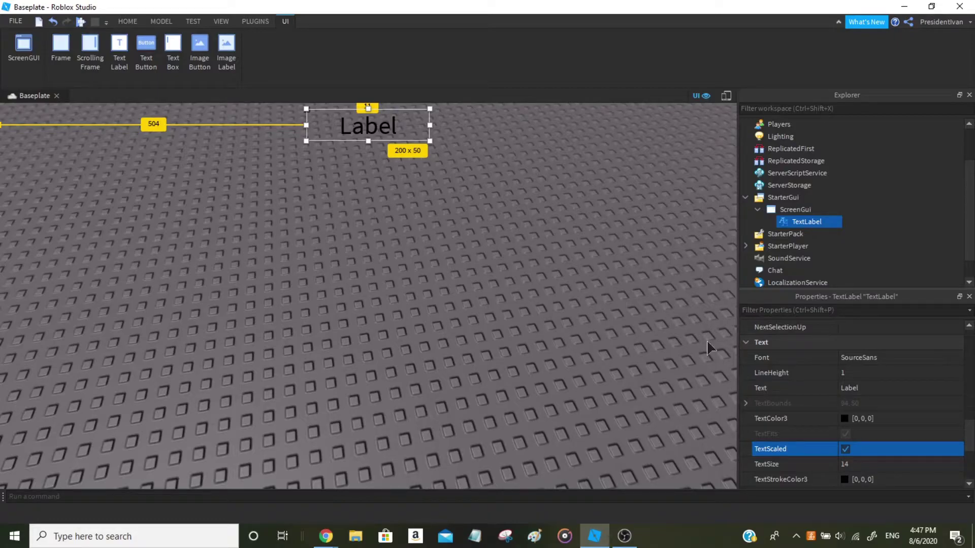
{"action": "scroll", "coordinate": [828, 382], "scroll_direction": "down", "scroll_amount": 1}
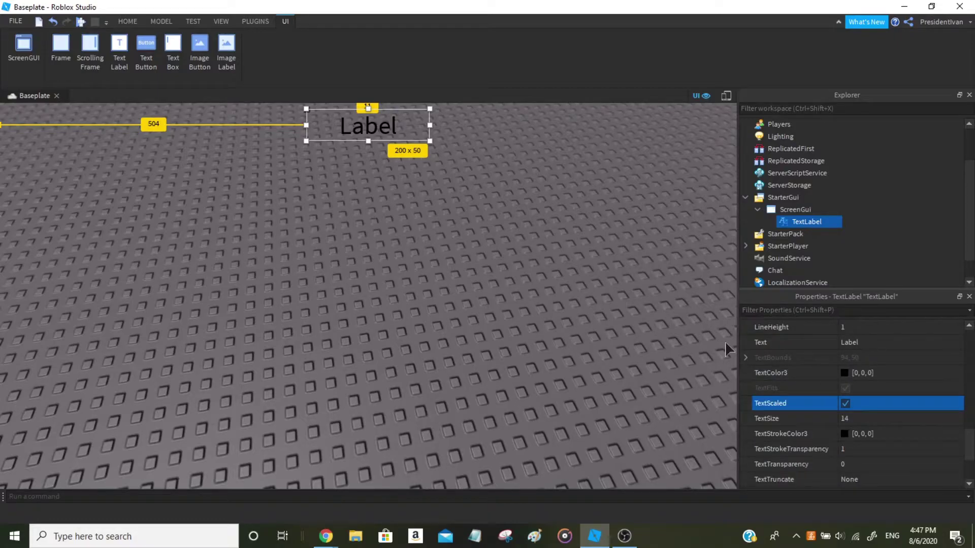
Change the TextLabel's Font property from SourceSans to GothamBold
{"action": "scroll", "coordinate": [828, 365], "scroll_direction": "up", "scroll_amount": 2}
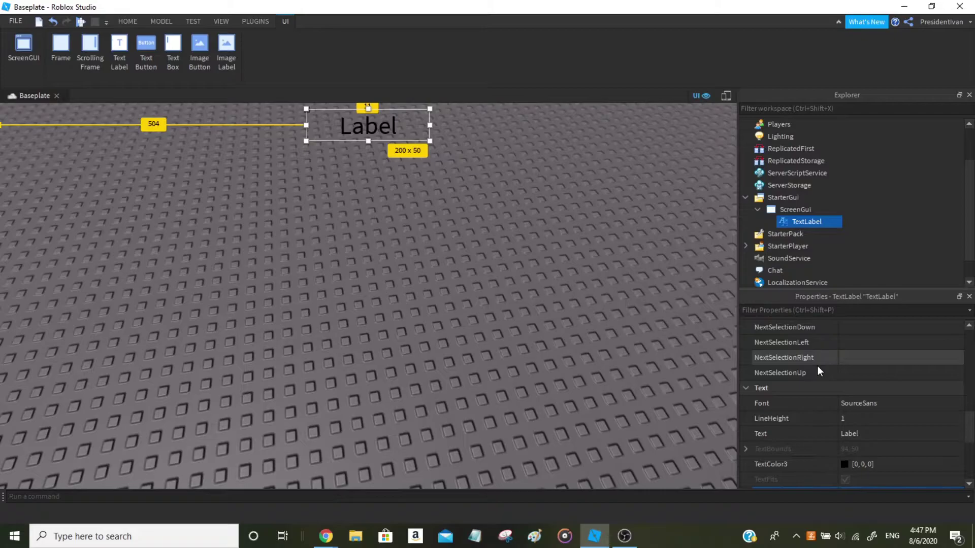
{"action": "left_click", "coordinate": [873, 403]}
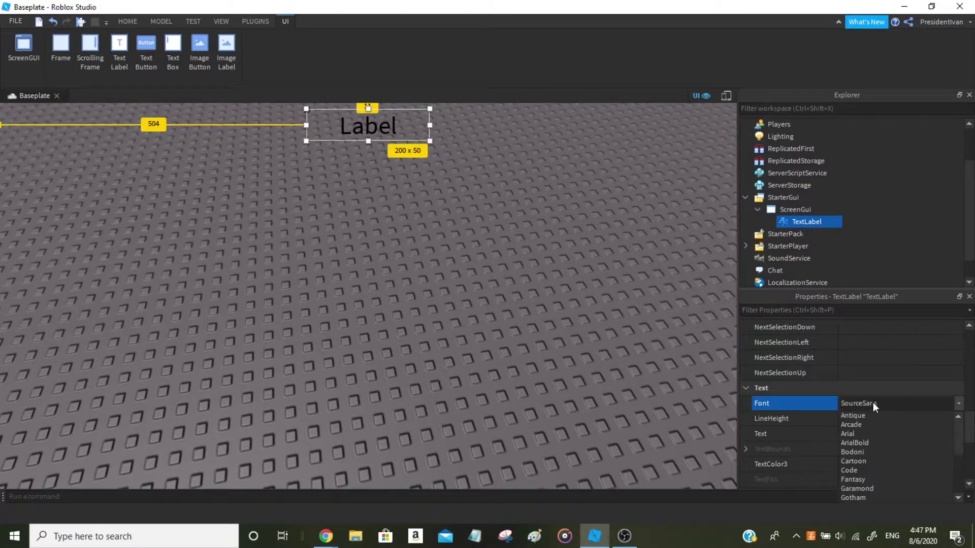
{"action": "scroll", "coordinate": [877, 453], "scroll_direction": "down", "scroll_amount": 3}
{"action": "left_click", "coordinate": [878, 454]}
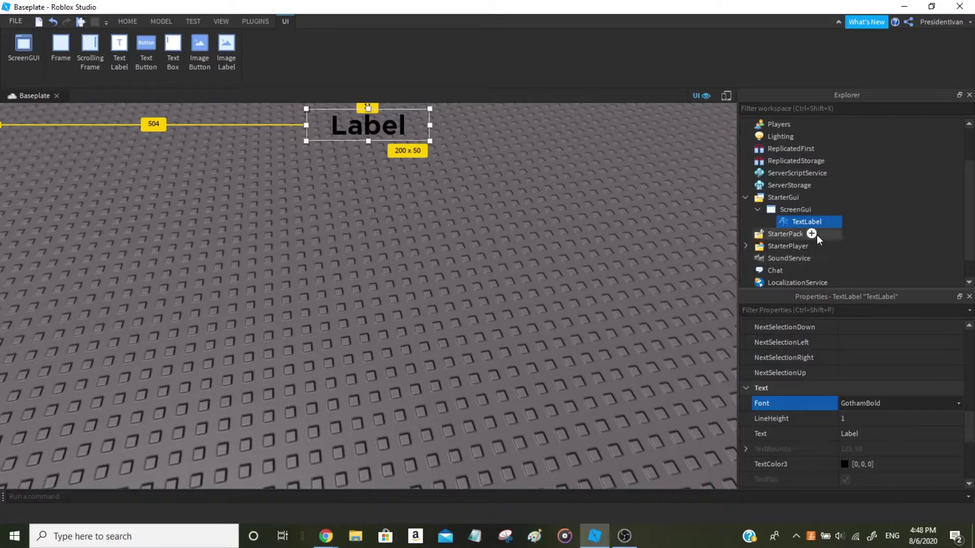
Add a LocalScript under the TextLabel and rename it 'Client'
{"action": "mouse_move", "coordinate": [830, 223]}
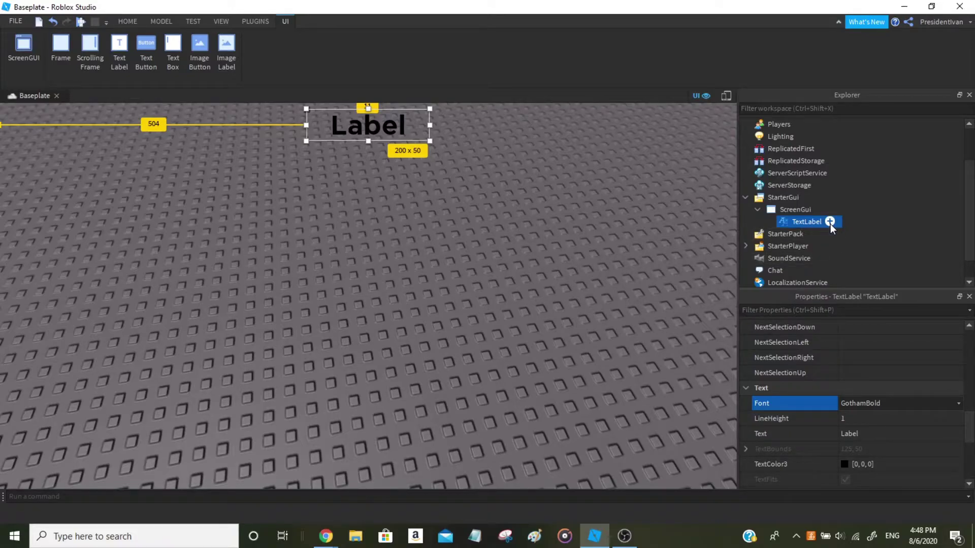
{"action": "left_click", "coordinate": [830, 222]}
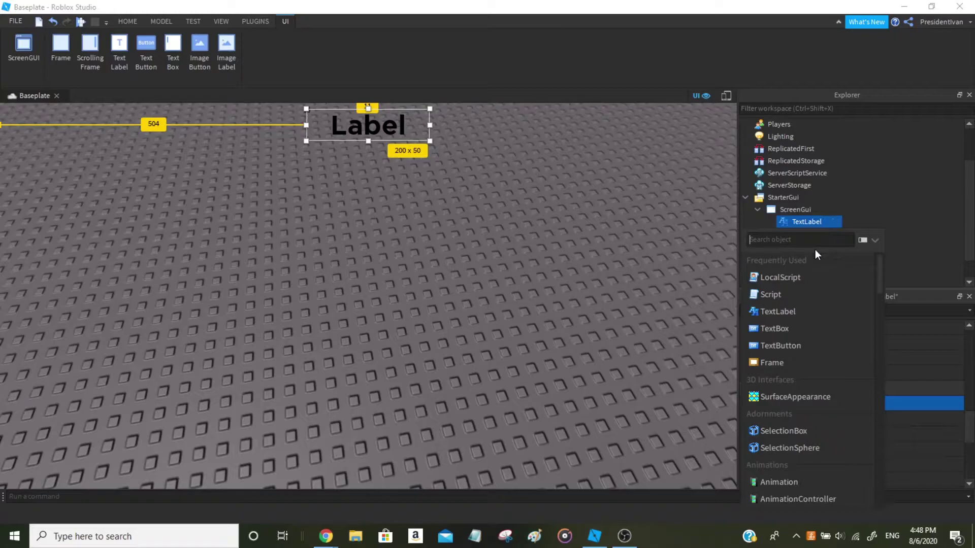
{"action": "left_click", "coordinate": [812, 279]}
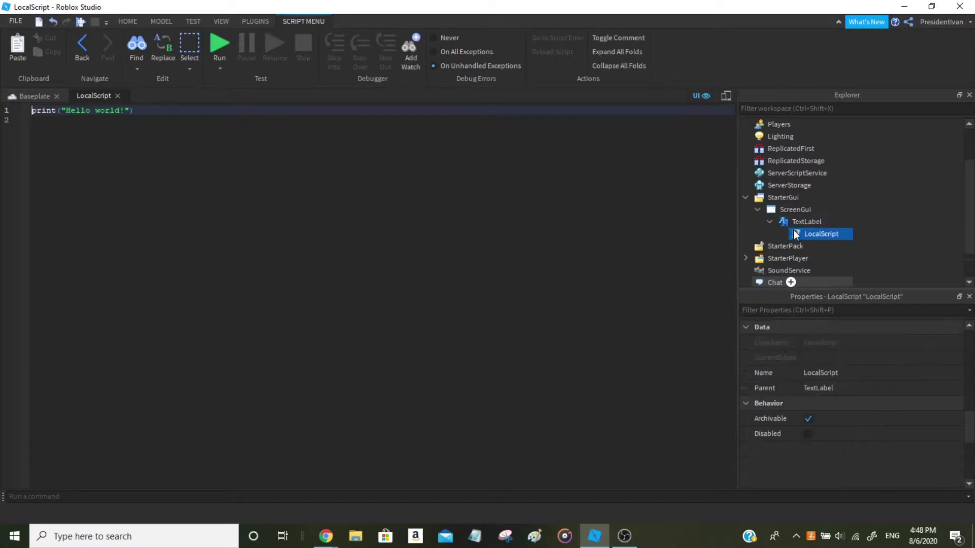
{"action": "left_click", "coordinate": [855, 373]}
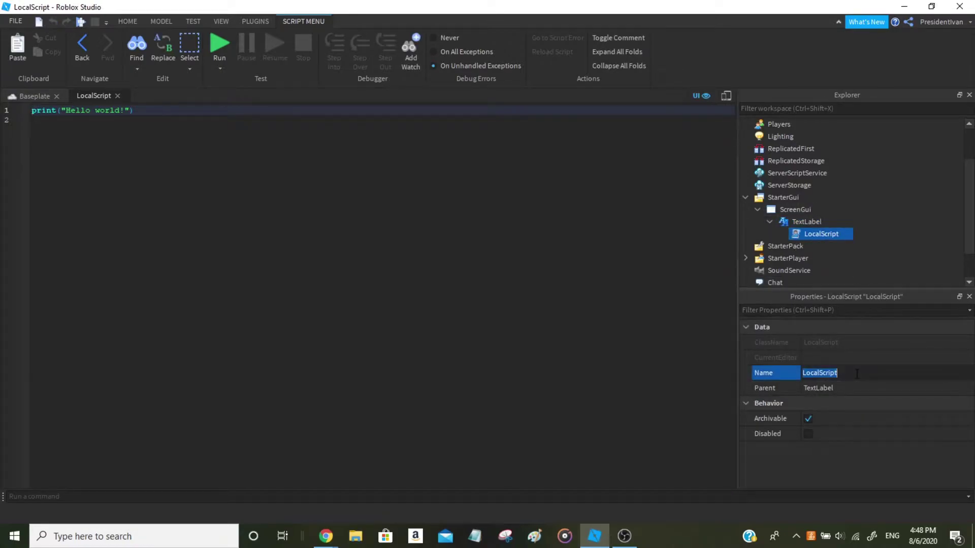
{"action": "type", "text": "Client"}
{"action": "key", "text": "Return"}
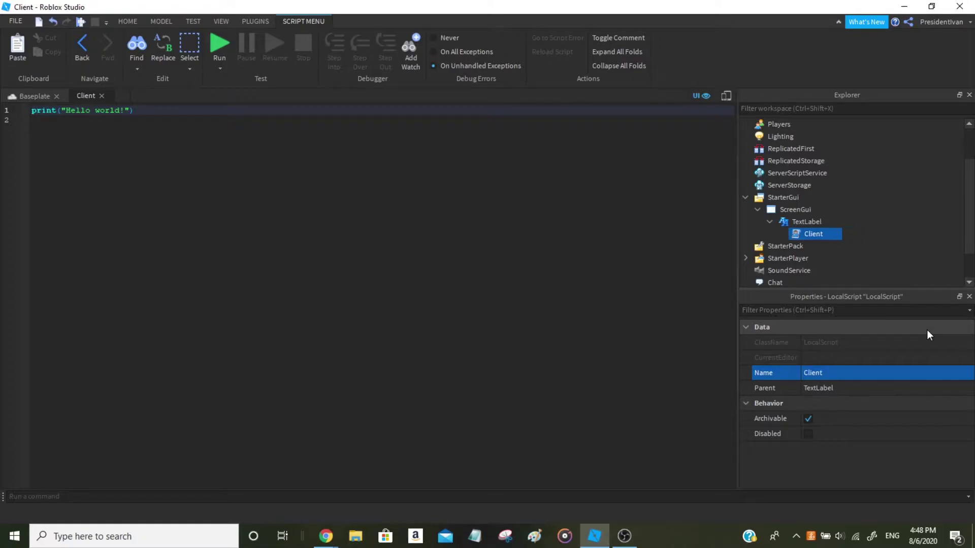
{"action": "left_click", "coordinate": [285, 257]}
Replace the Hello world line with local runservice = game:GetService("RunService")
{"action": "key", "text": "ctrl+a"}
{"action": "key", "text": "BackSpace"}
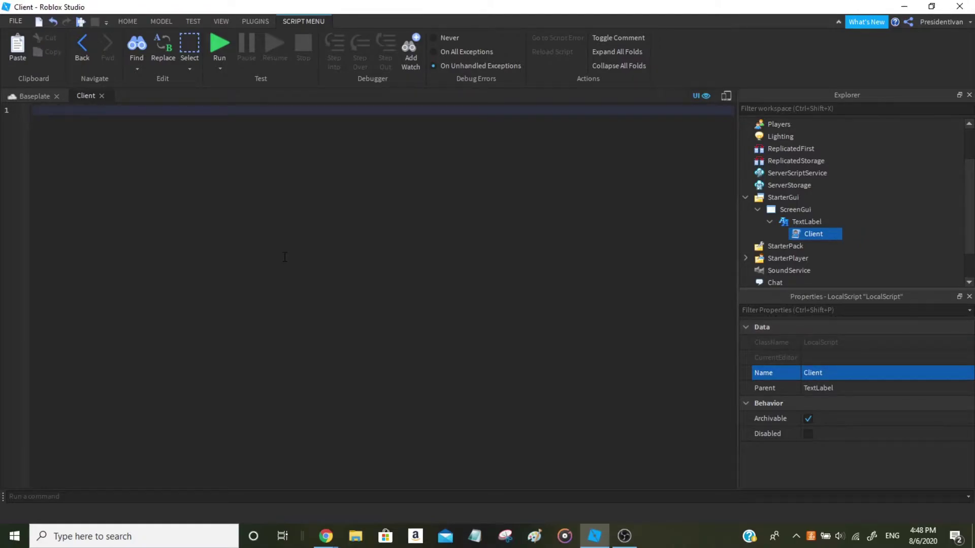
{"action": "type", "text": "local runservice = game:G"}
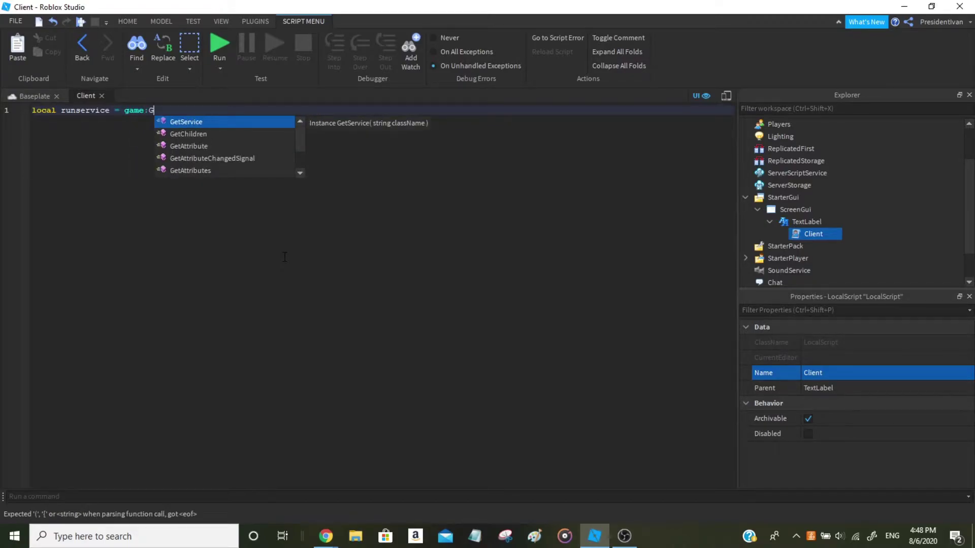
{"action": "key", "text": "Escape"}
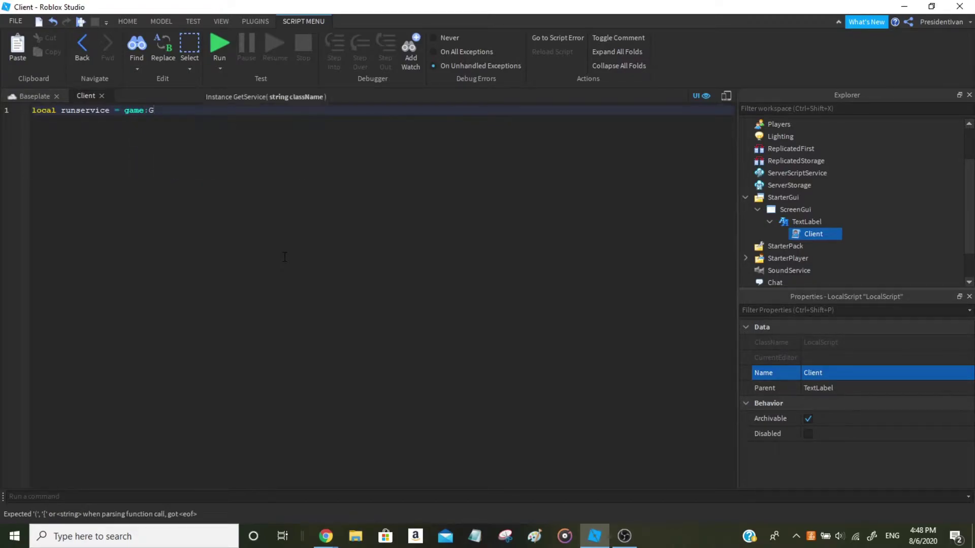
{"action": "type", "text": "etService(\""}
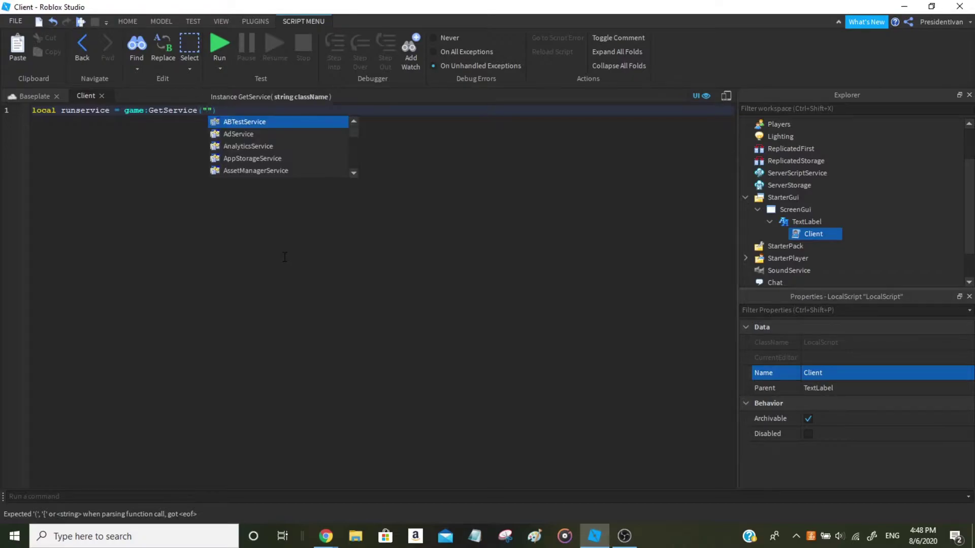
{"action": "type", "text": "RunService"}
{"action": "key", "text": "End"}
{"action": "key", "text": "Return"}
{"action": "key", "text": "Return"}
Write the RunService while loop setting script.Parent.TextColor3 to Color3.fromHSV(i / 360, 1, 1)
{"action": "type", "text": "while runservice."}
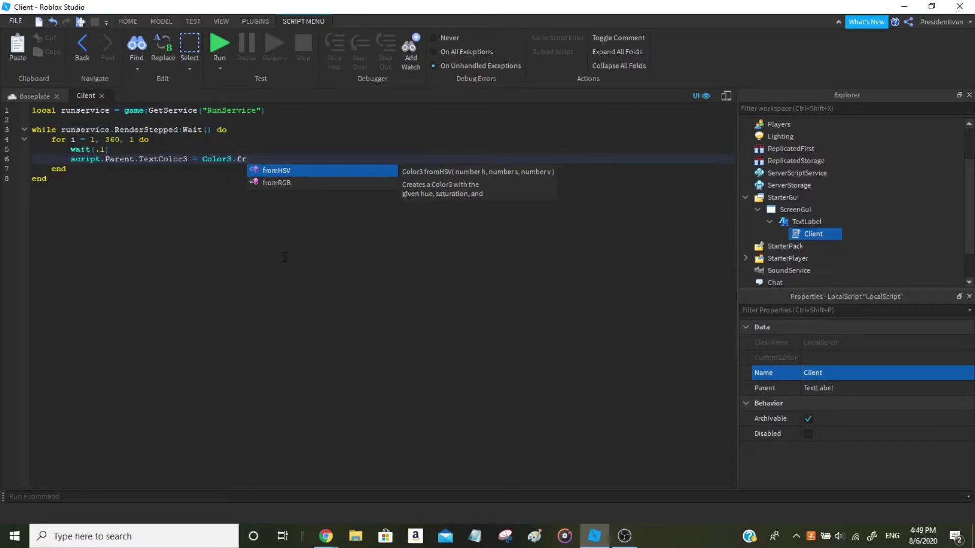
{"action": "key", "text": "Tab"}
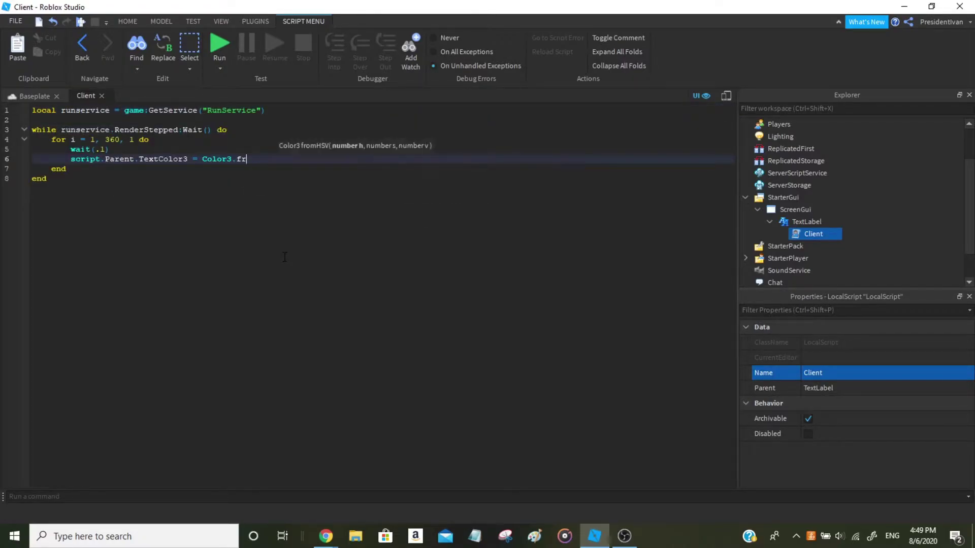
{"action": "type", "text": "i"}
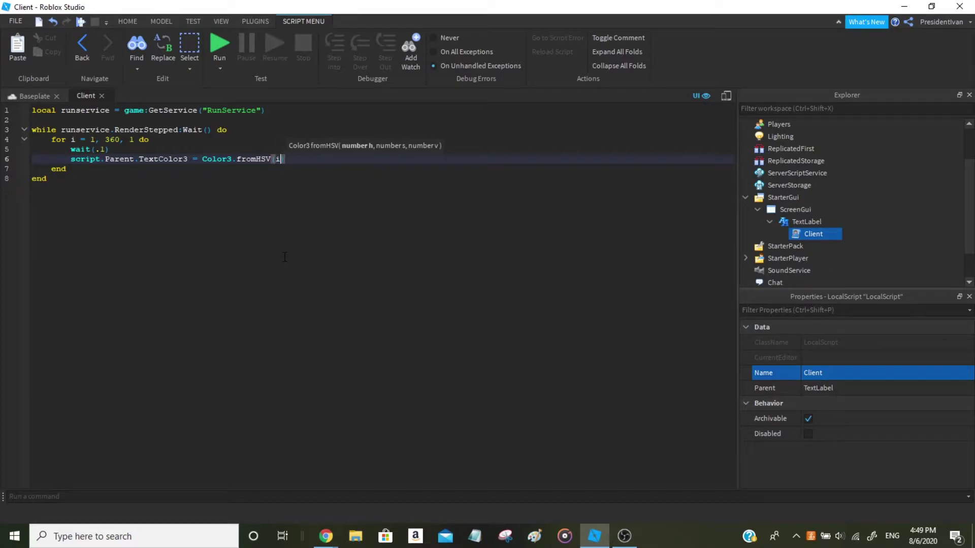
{"action": "type", "text": " / 360, 1, 1"}
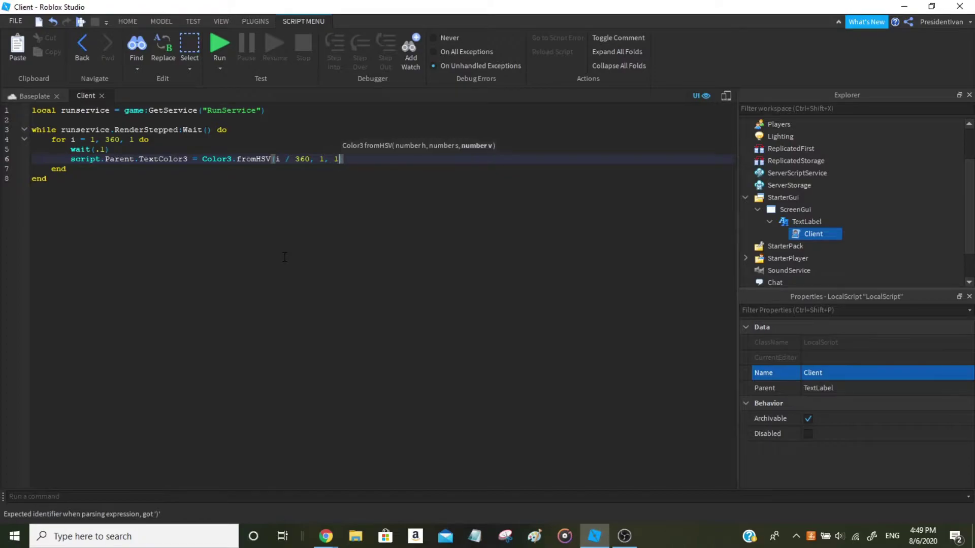
{"action": "type", "text": ")"}
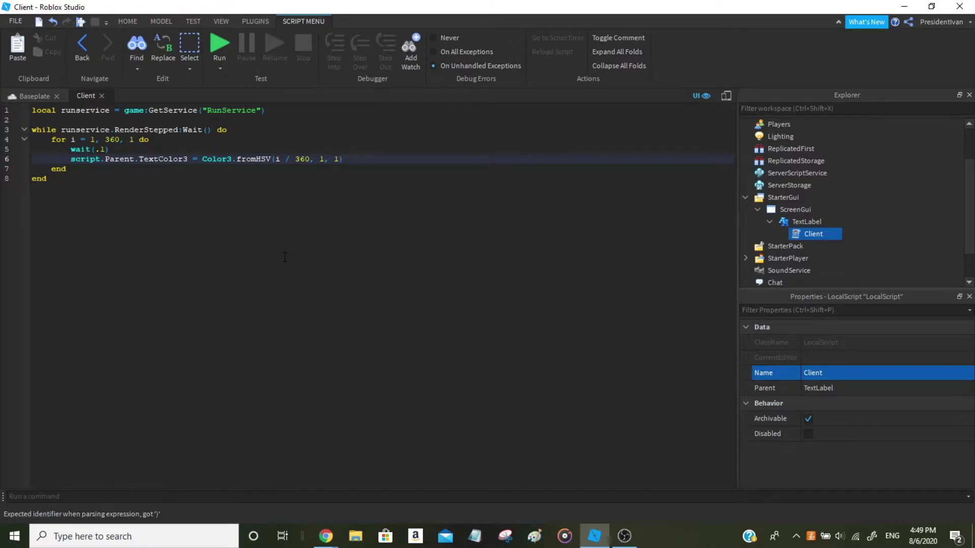
{"action": "left_click", "coordinate": [285, 217]}
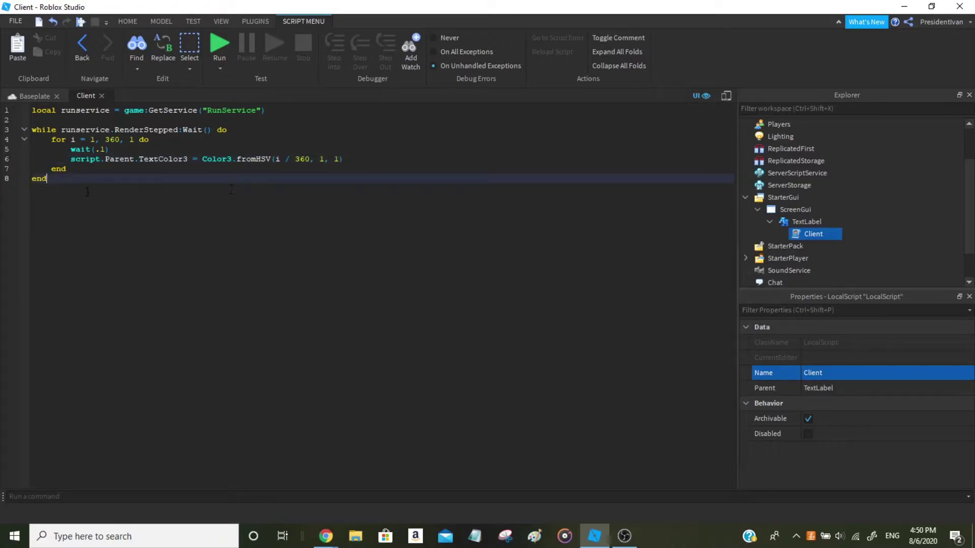
Switch back to the Baseplate scene and Run a play test from the Home ribbon
{"action": "left_click", "coordinate": [69, 159]}
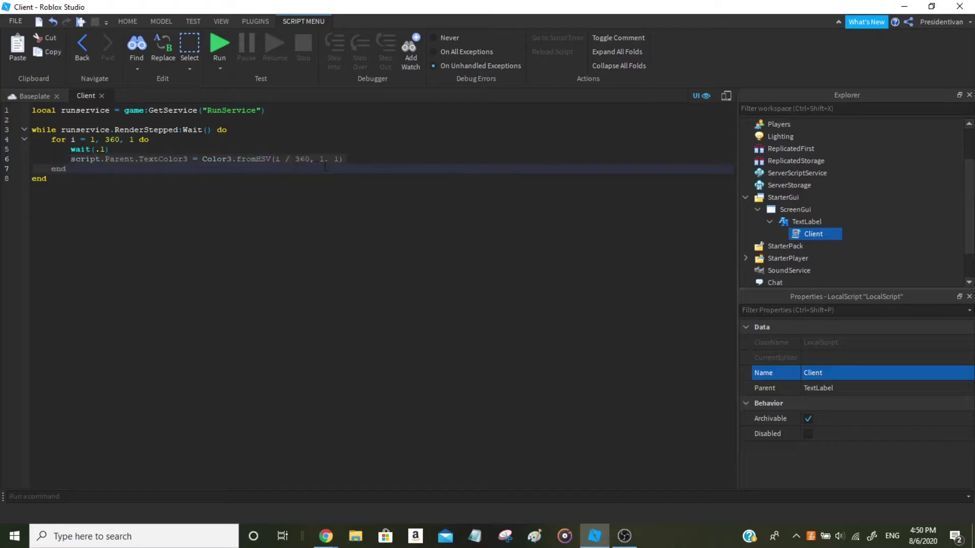
{"action": "left_click", "coordinate": [18, 96]}
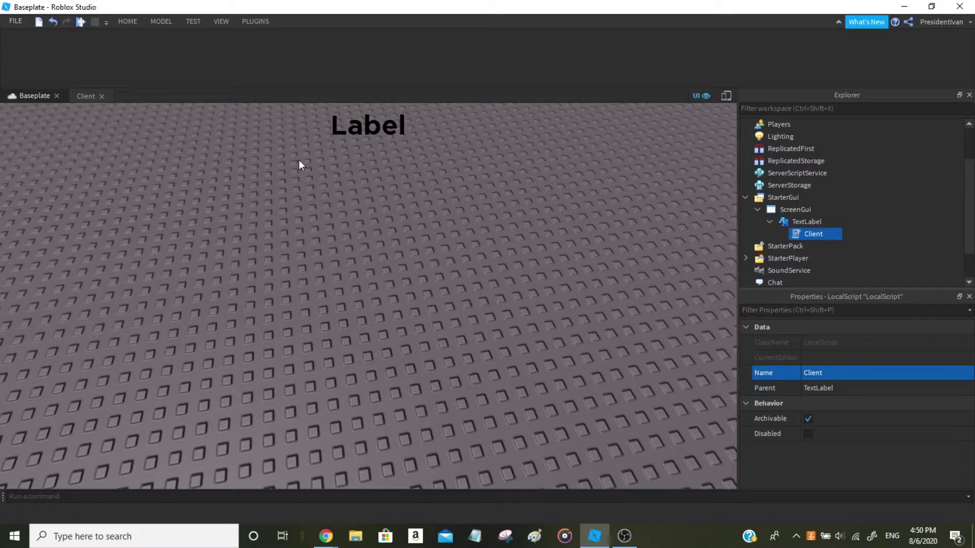
{"action": "left_click", "coordinate": [129, 21]}
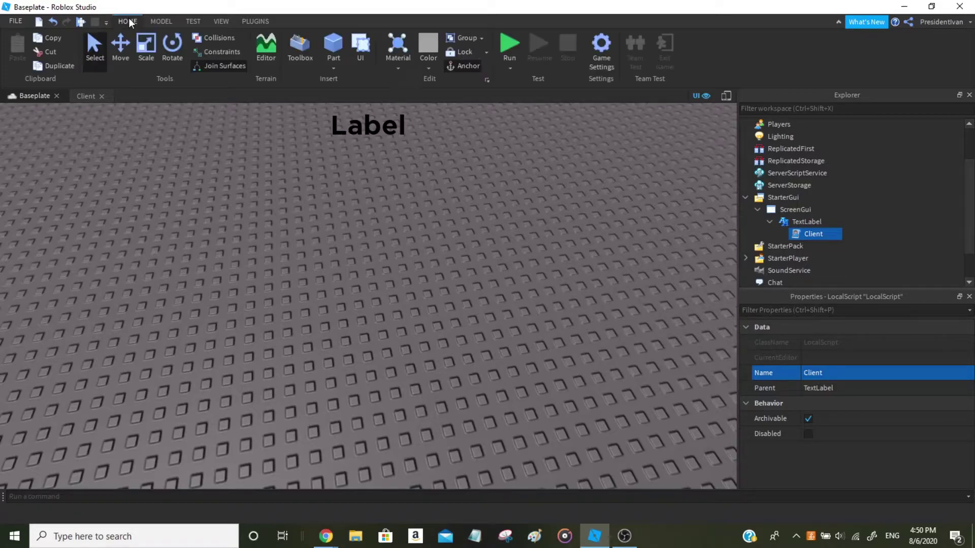
{"action": "scroll", "coordinate": [514, 192], "scroll_direction": "down", "scroll_amount": 5}
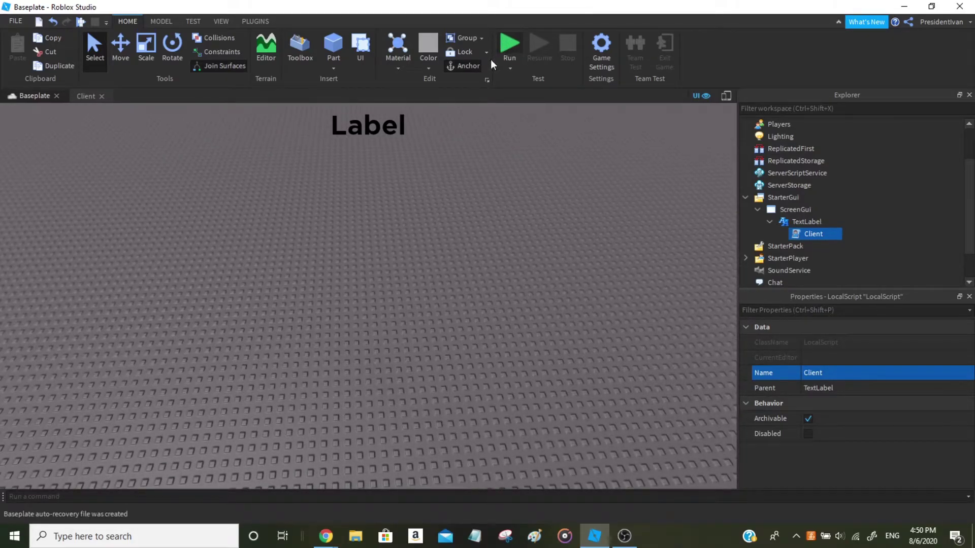
{"action": "left_click", "coordinate": [519, 69]}
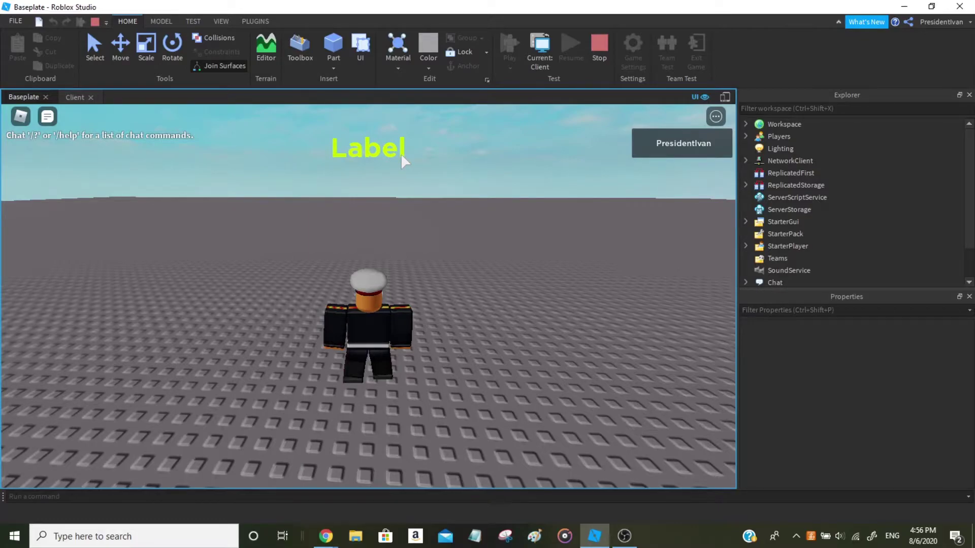
During the play test, walk the character back and tilt the camera to watch the label shift to green
{"action": "key", "text": "s"}
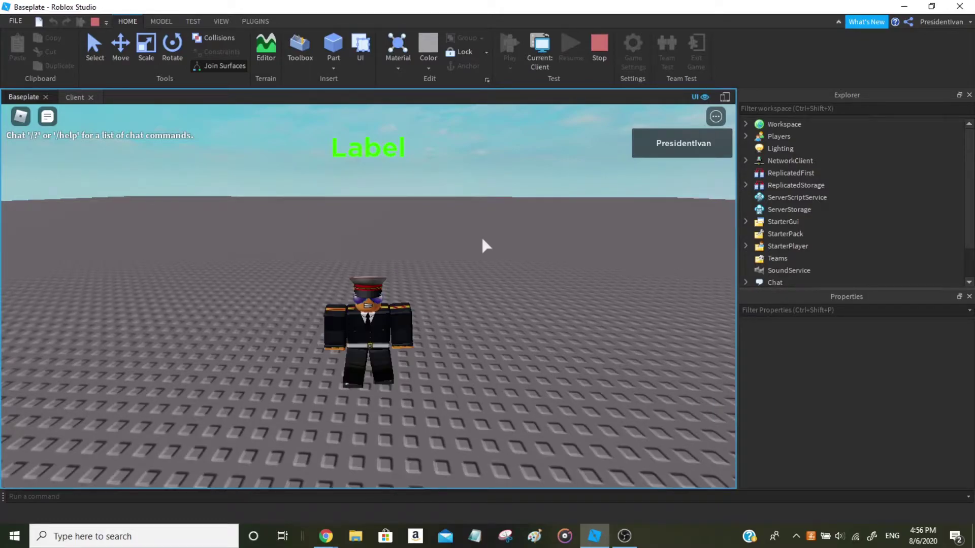
{"action": "right_click_drag", "start_coordinate": [482, 241], "coordinate": [482, 241]}
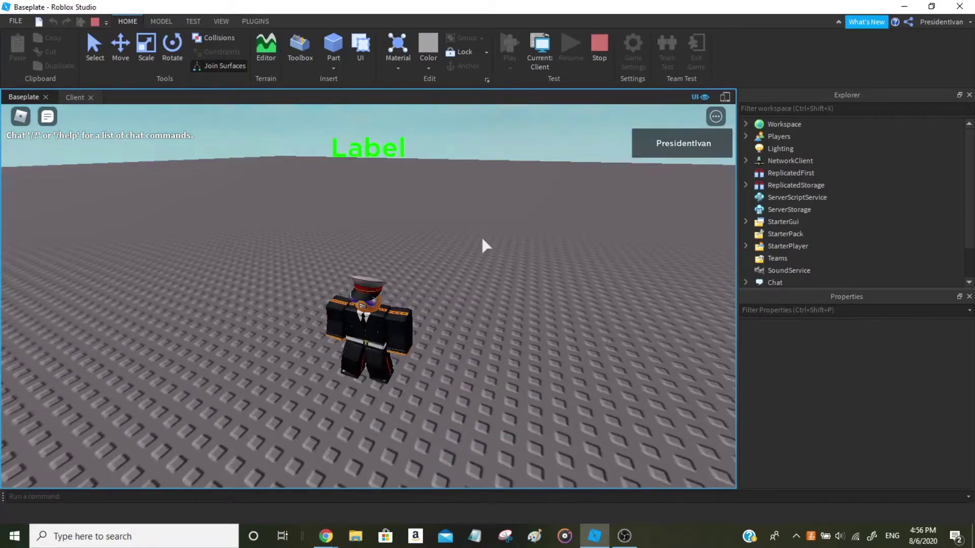